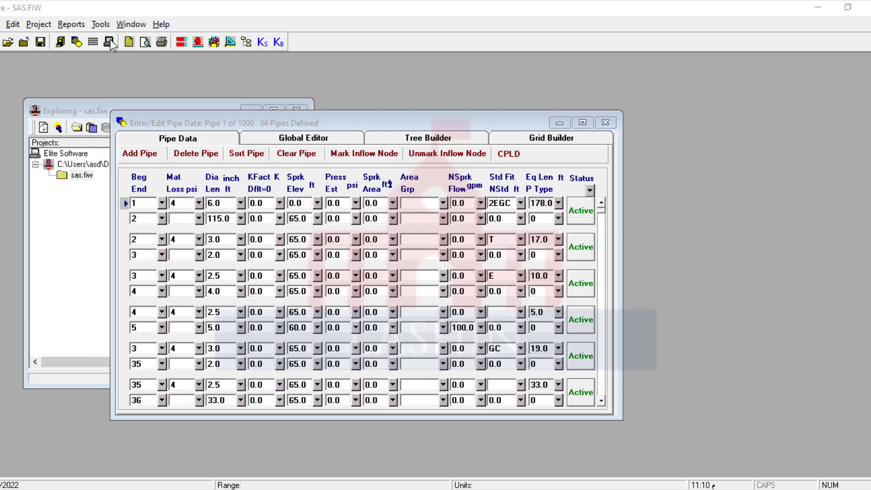
# Step: Open the hydraulic calculation settings, keep Demand mode and set the minimum residual pressure at the HMD sprinkler node to 7 psi
pyautogui.click(110, 42)
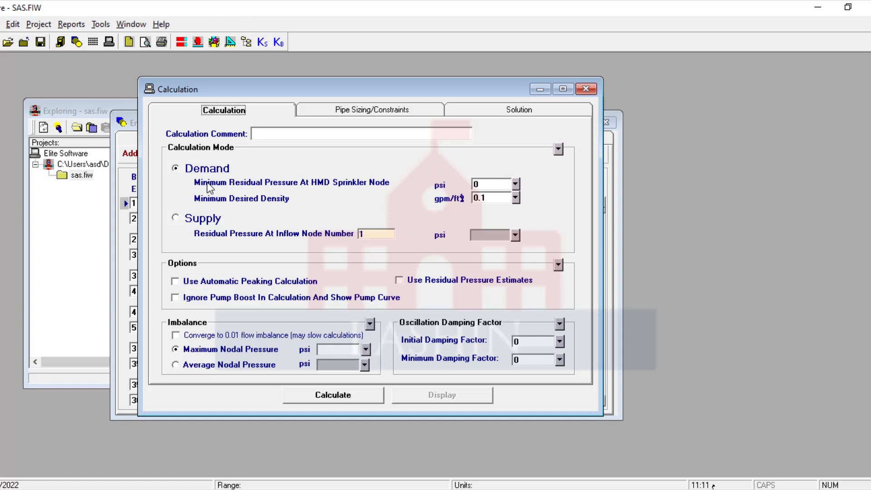
pyautogui.click(201, 220)
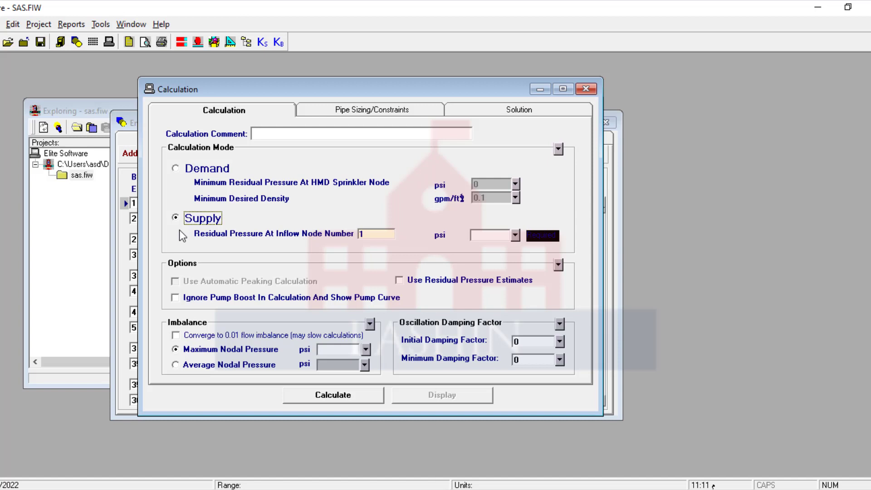
pyautogui.click(202, 169)
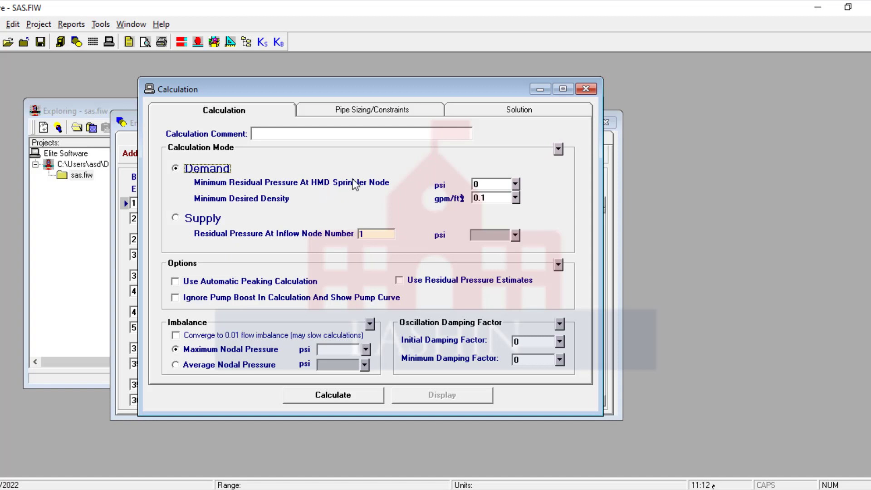
pyautogui.doubleClick(480, 185)
pyautogui.write('7')
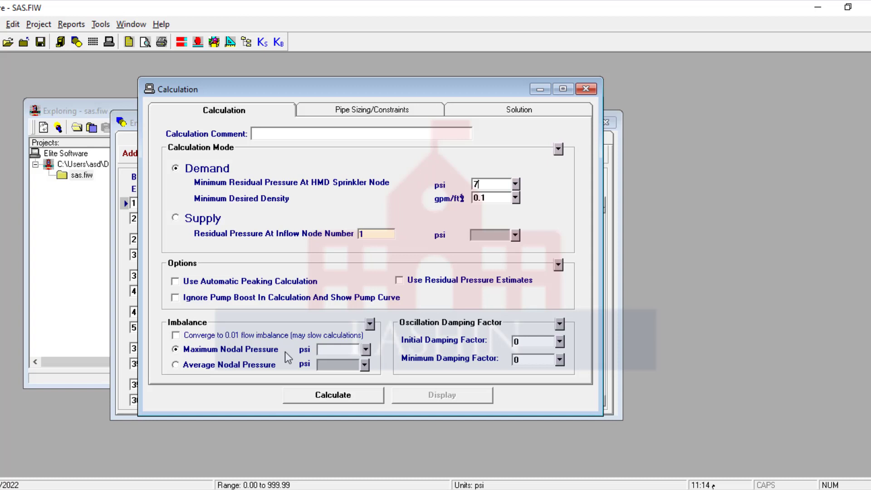
# Step: Set the maximum nodal pressure imbalance to 0.5 psi, initial damping to 4 and minimum damping to 2, and run the calculation
pyautogui.click(323, 352)
pyautogui.write('0.5')
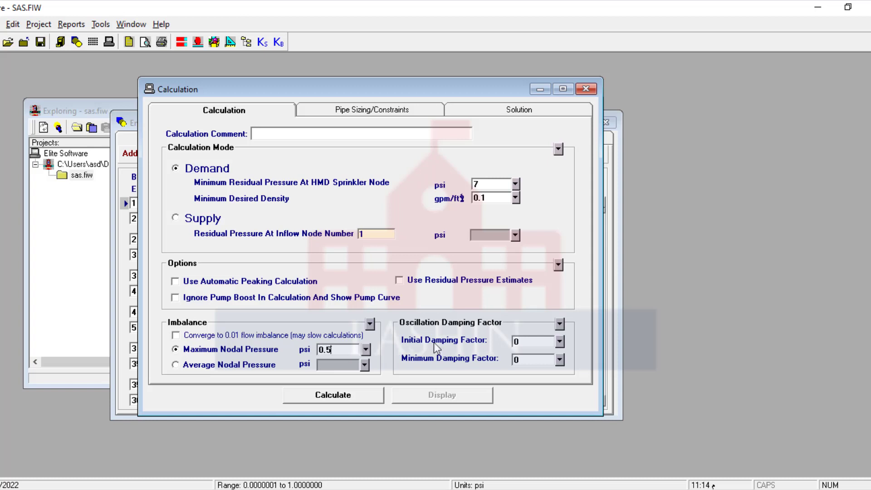
pyautogui.doubleClick(518, 341)
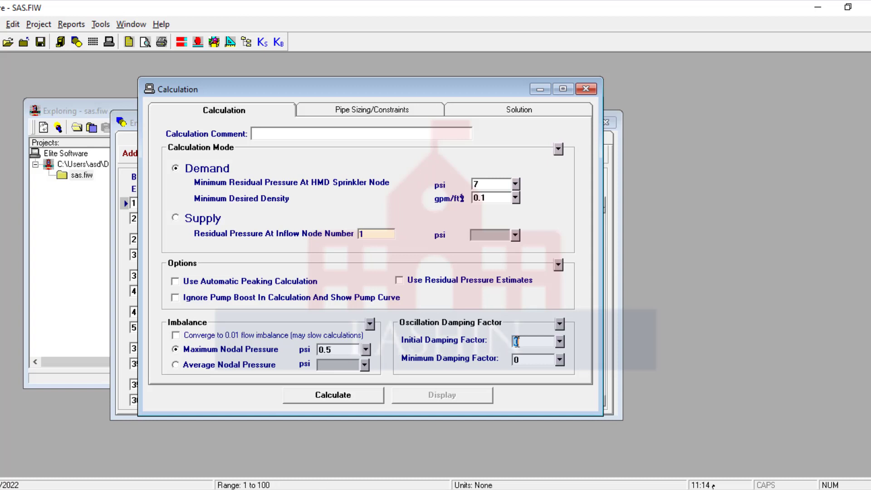
pyautogui.write('4')
pyautogui.doubleClick(525, 358)
pyautogui.write('2')
pyautogui.click(333, 394)
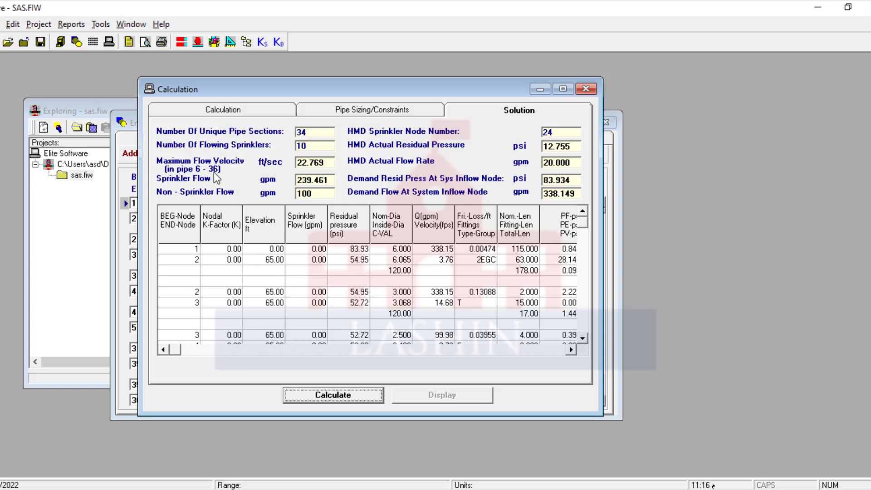
# Step: Examine the pipe-by-pipe results in the solution table, checking flows, velocities, residual pressures and friction losses
pyautogui.click(582, 337)
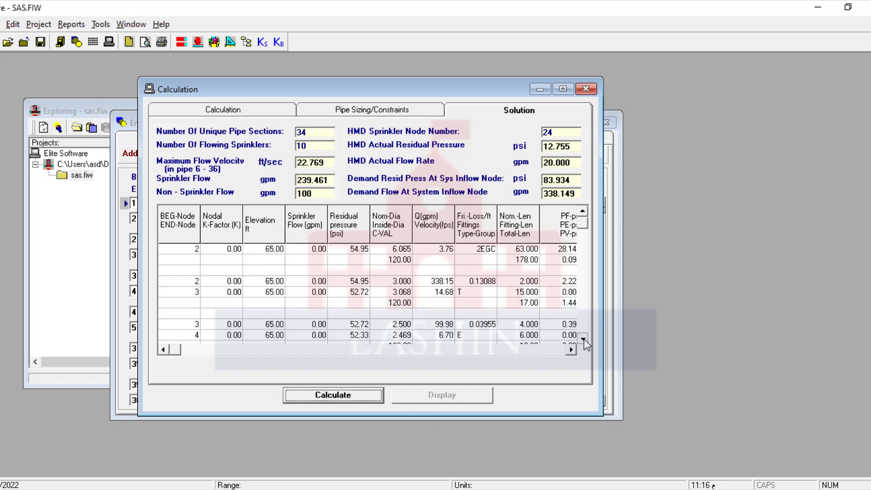
pyautogui.click(583, 338)
pyautogui.click(582, 338)
pyautogui.click(583, 338)
pyautogui.click(583, 338)
pyautogui.click(582, 338)
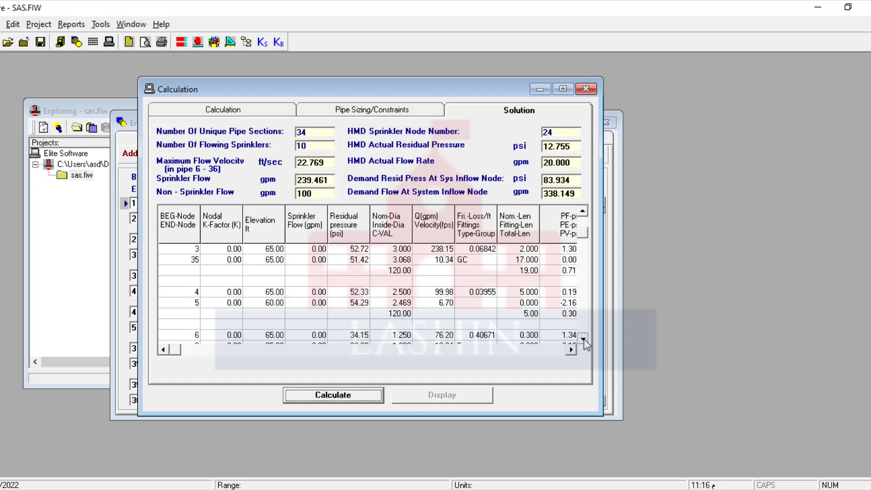
pyautogui.click(583, 338)
pyautogui.click(583, 338)
pyautogui.click(582, 338)
pyautogui.click(583, 337)
pyautogui.click(582, 338)
pyautogui.click(582, 338)
pyautogui.click(582, 338)
pyautogui.click(582, 338)
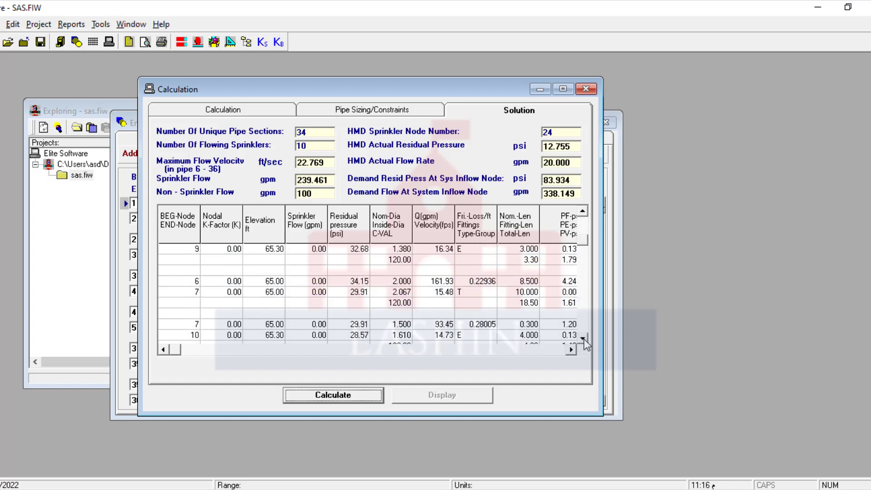
pyautogui.click(582, 338)
pyautogui.click(583, 338)
pyautogui.click(582, 338)
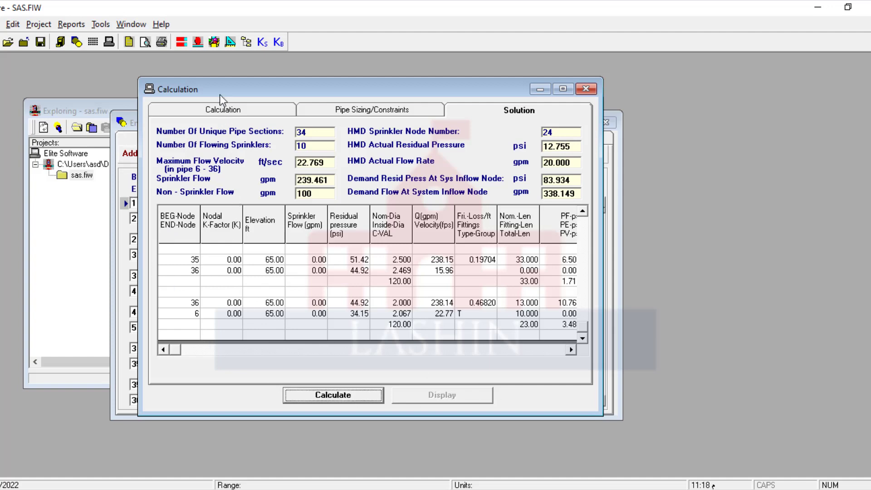
# Step: Move the Calculation window aside, inspect sprinkler node 24 and the isometric piping in project1.dwg in AutoCAD, and return to the Fire program
pyautogui.moveTo(219, 95); pyautogui.dragTo(389, 83)
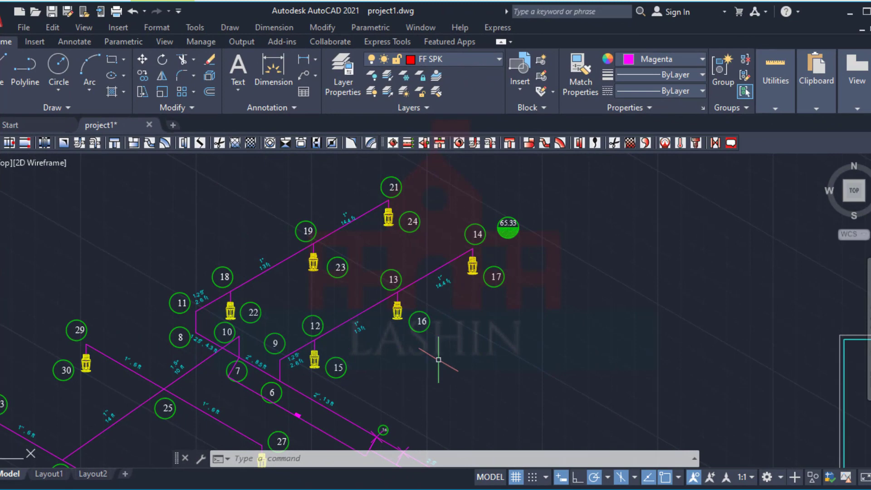
pyautogui.scroll(-5, 438, 360)
pyautogui.scroll(5, 416, 303)
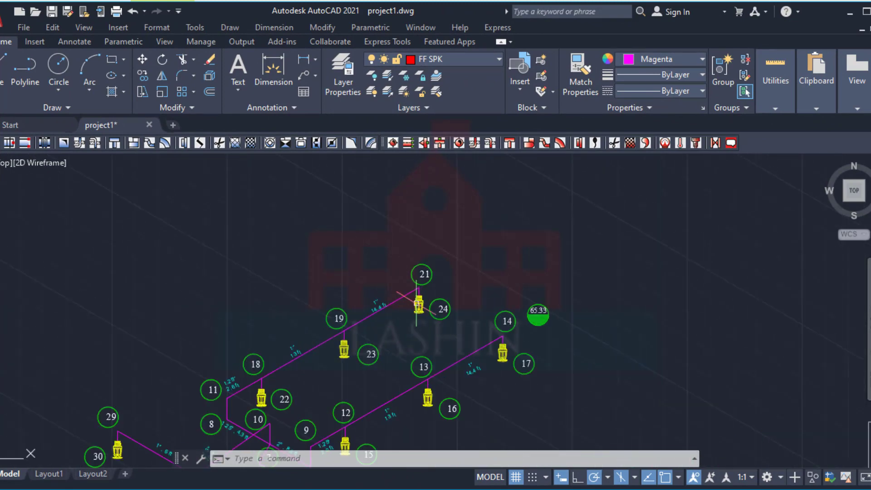
pyautogui.scroll(2, 416, 303)
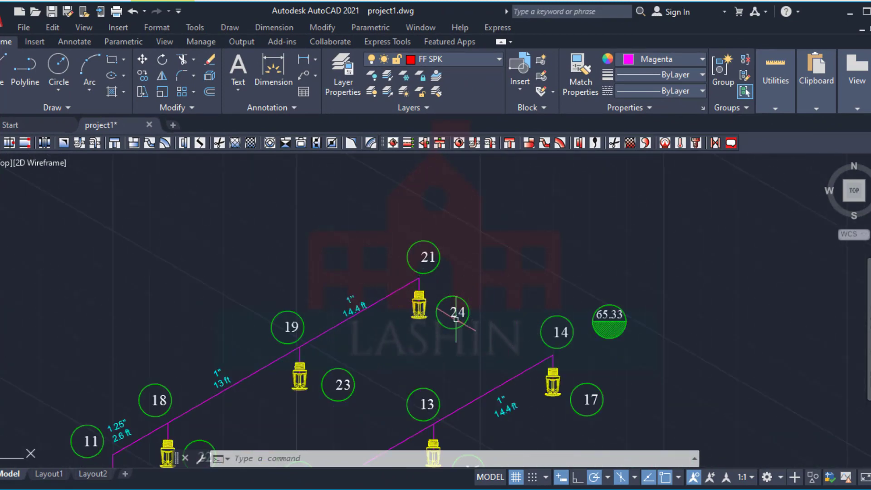
pyautogui.scroll(-6, 449, 349)
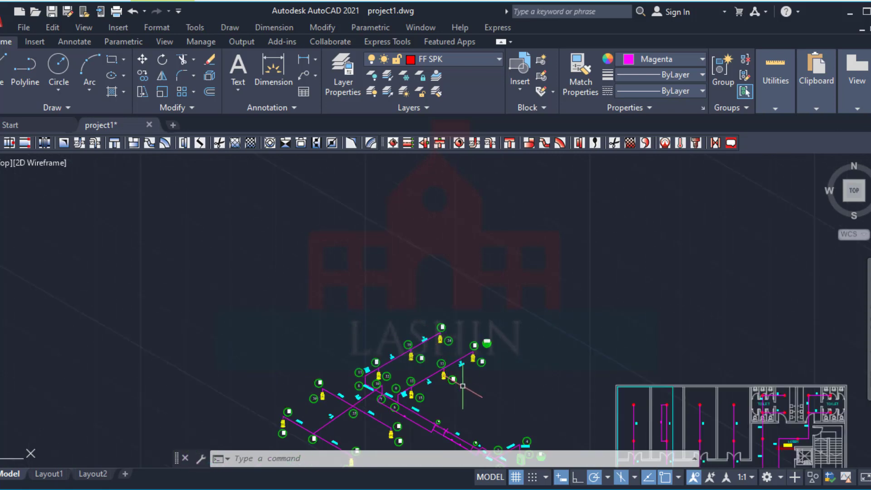
pyautogui.moveTo(463, 386); pyautogui.dragTo(379, 244)
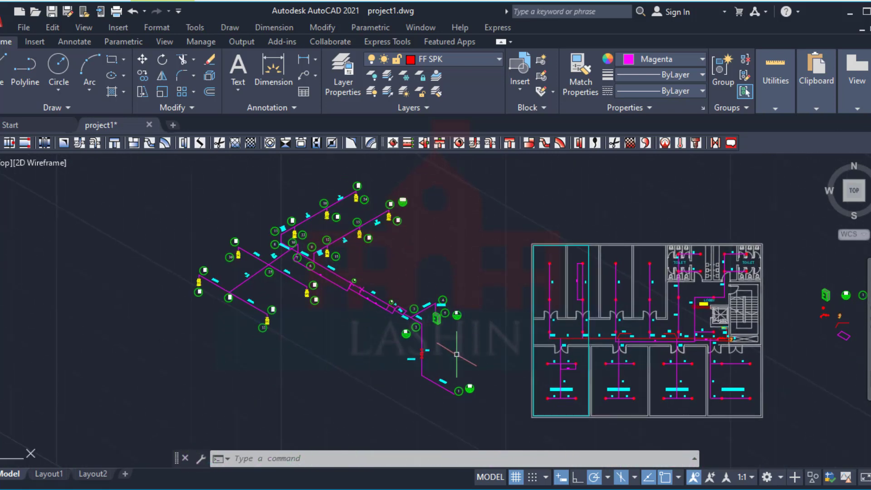
pyautogui.moveTo(542, 487)
pyautogui.click(542, 442)
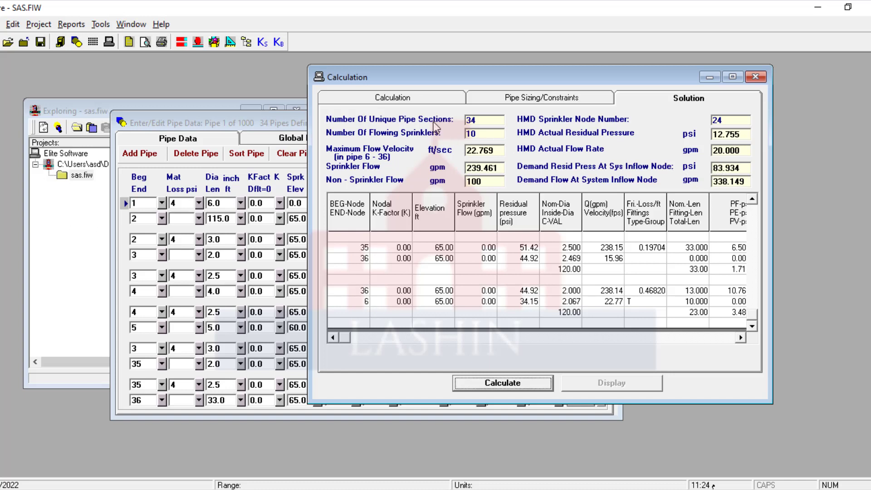
# Step: Set the minimum residual pressure at the HMD sprinkler node to 15 psi and recalculate the system
pyautogui.click(424, 97)
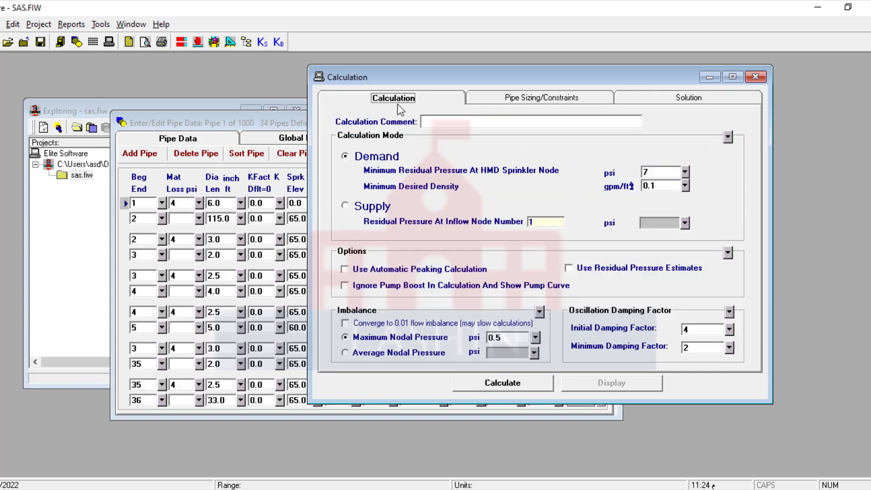
pyautogui.click(651, 171)
pyautogui.doubleClick(650, 170)
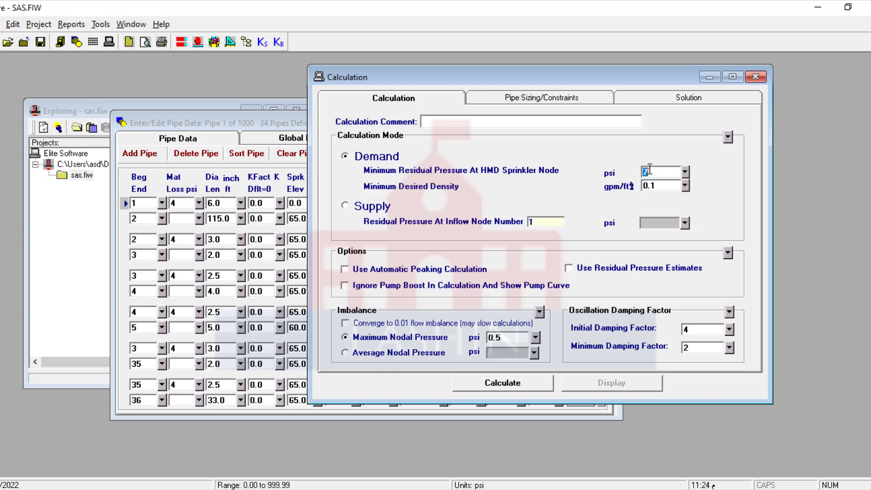
pyautogui.write('15')
pyautogui.click(528, 385)
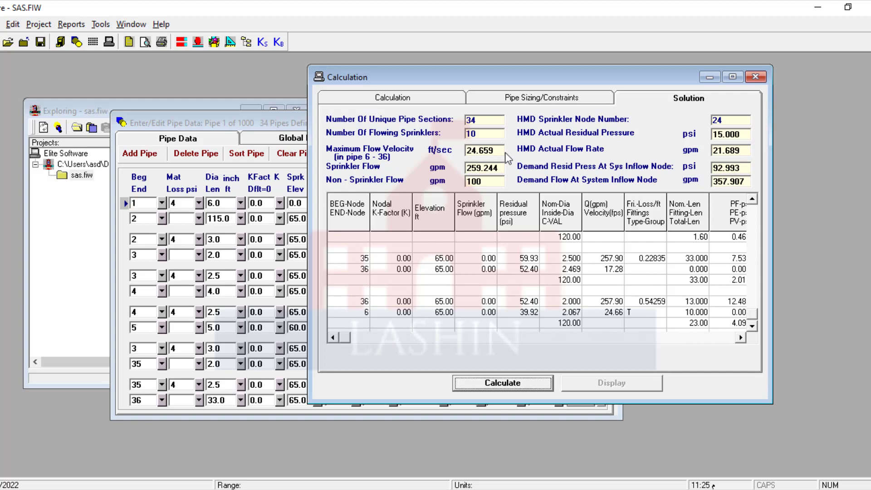
# Step: Try a minimum residual pressure of 20 psi at the HMD sprinkler node and rerun the calculation
pyautogui.click(399, 97)
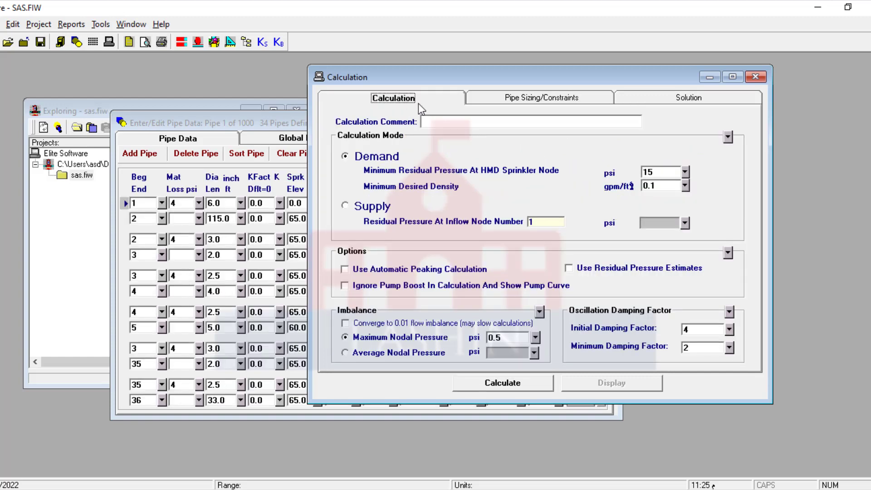
pyautogui.click(652, 169)
pyautogui.write('20')
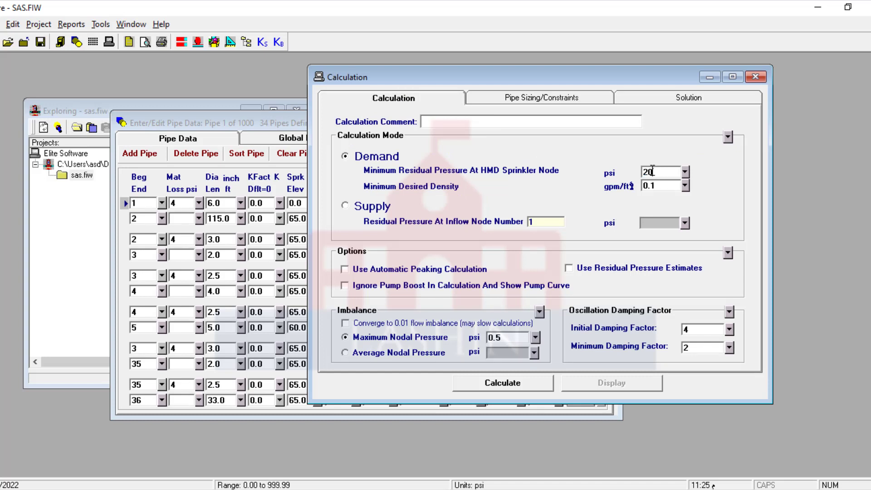
pyautogui.click(518, 383)
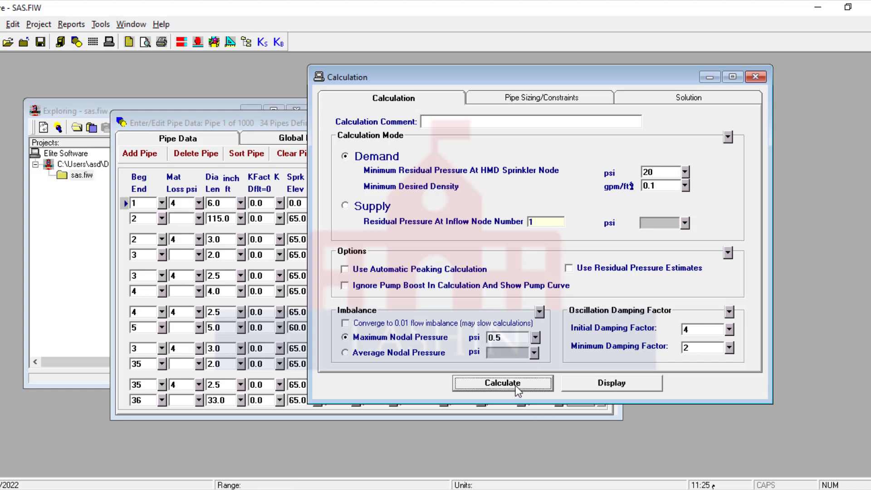
# Step: Change the minimum residual pressure at the HMD sprinkler node to 18 psi and calculate the solution again
pyautogui.click(406, 95)
pyautogui.click(656, 172)
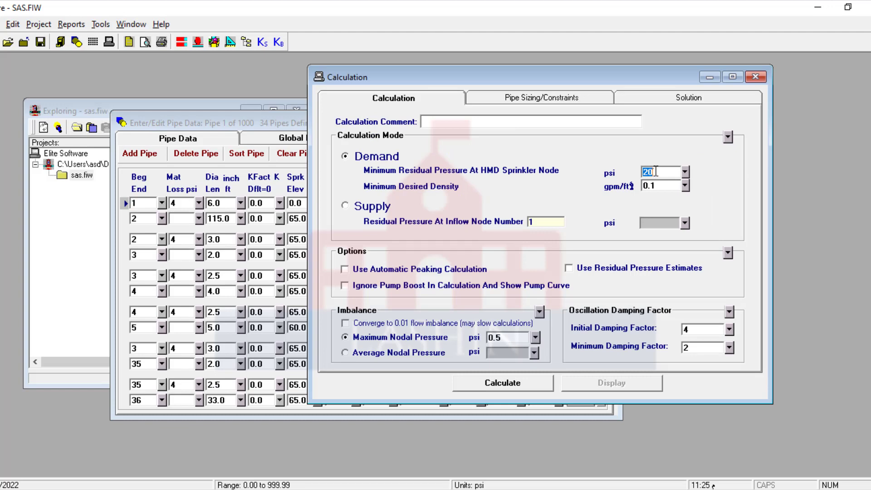
pyautogui.write('18')
pyautogui.click(484, 388)
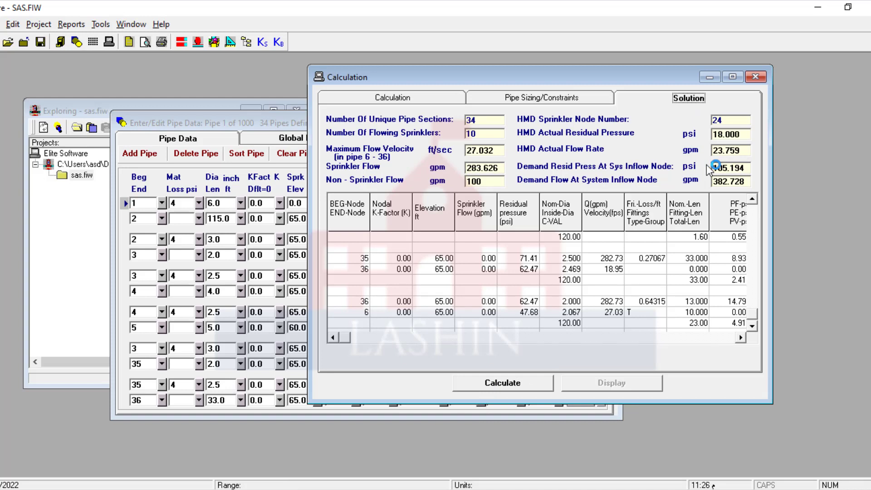
pyautogui.rightClick(707, 166)
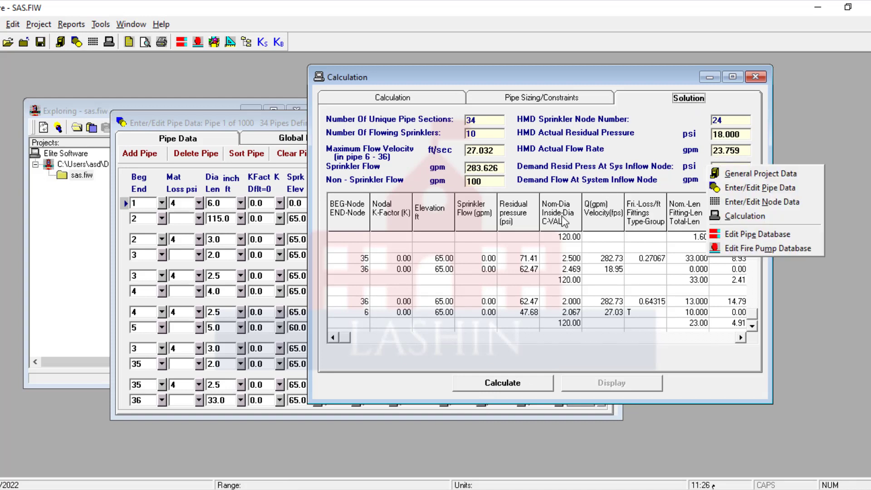
pyautogui.click(636, 156)
pyautogui.rightClick(538, 95)
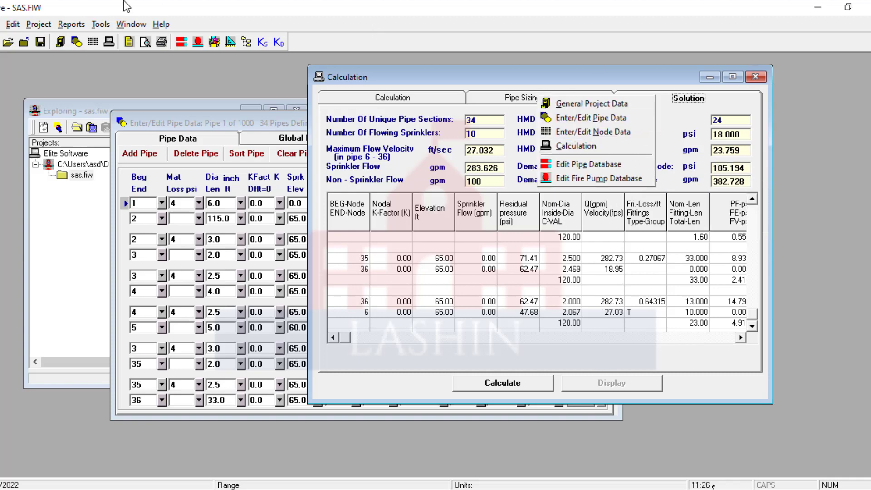
# Step: Open the print preview of the fire sprinkler reports, enlarge it to full size and view the title page
pyautogui.click(147, 42)
pyautogui.click(147, 42)
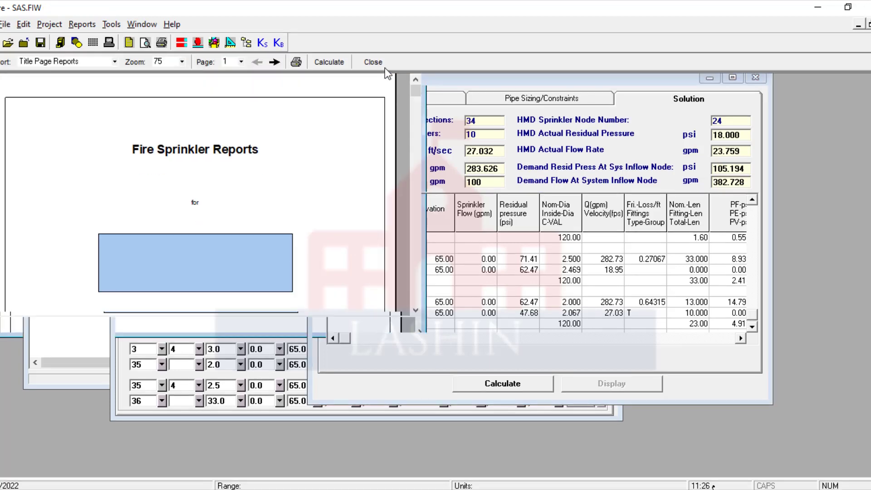
pyautogui.click(385, 67)
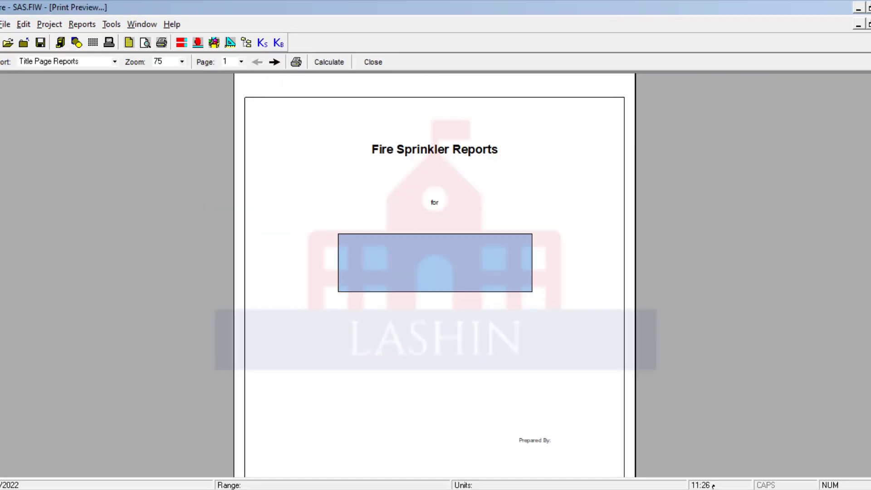
pyautogui.scroll(-3, 612, 357)
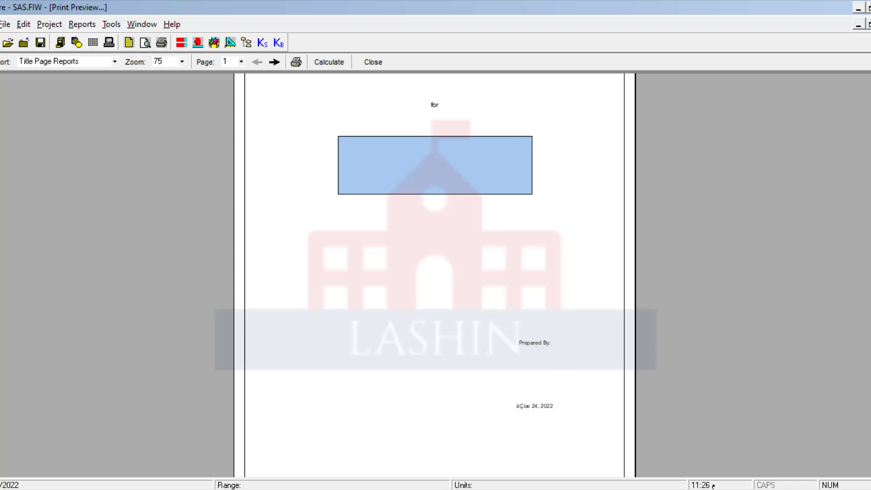
pyautogui.scroll(-1, 434, 272)
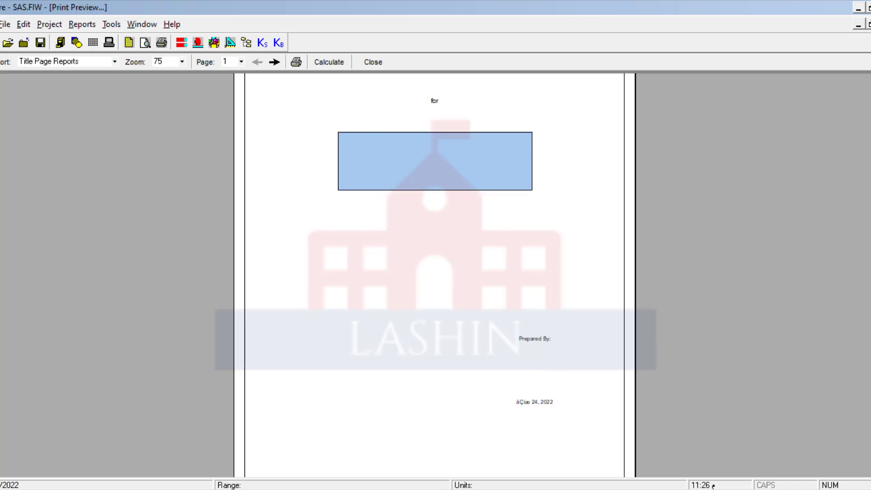
# Step: Review report pages 2, 8, 7 and 14, covering the general project data, node groupings output and hydraulic supply/demand graph
pyautogui.click(241, 62)
pyautogui.click(231, 82)
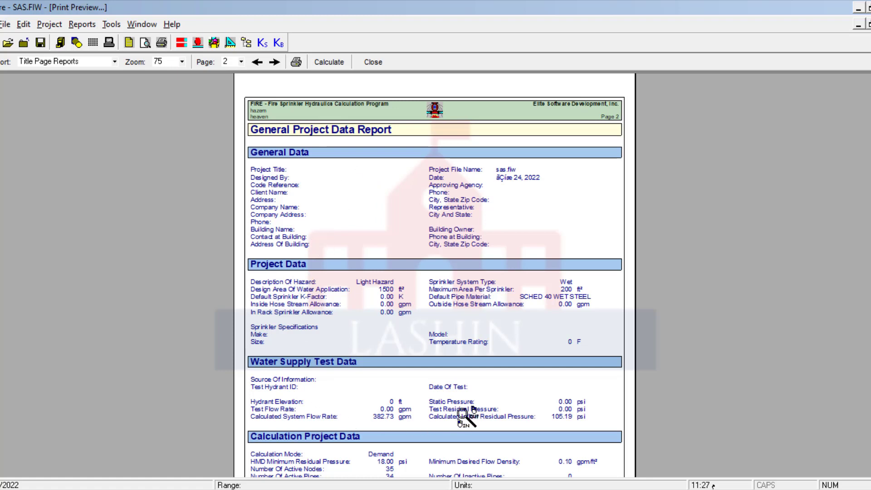
pyautogui.click(241, 62)
pyautogui.click(233, 129)
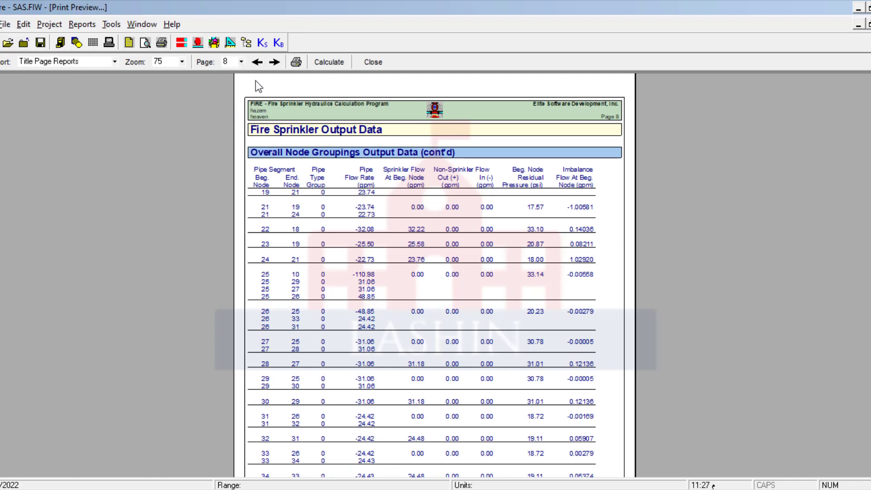
pyautogui.click(241, 62)
pyautogui.click(237, 78)
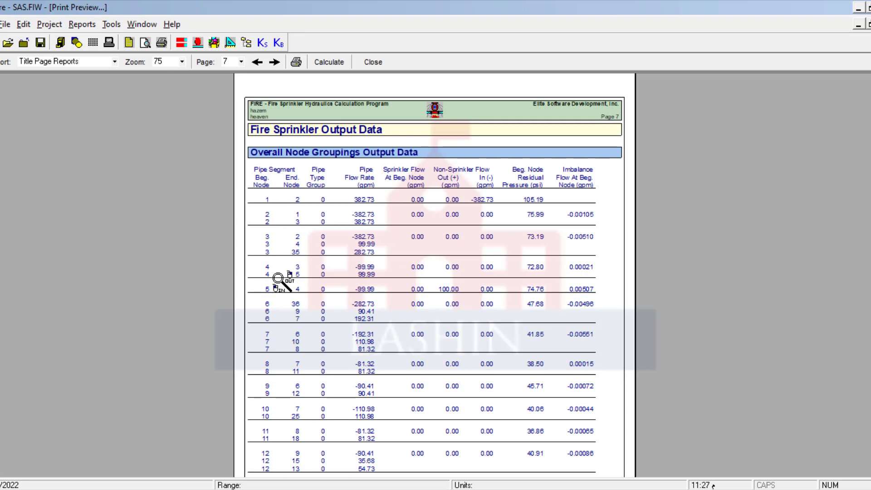
pyautogui.click(241, 62)
pyautogui.click(233, 134)
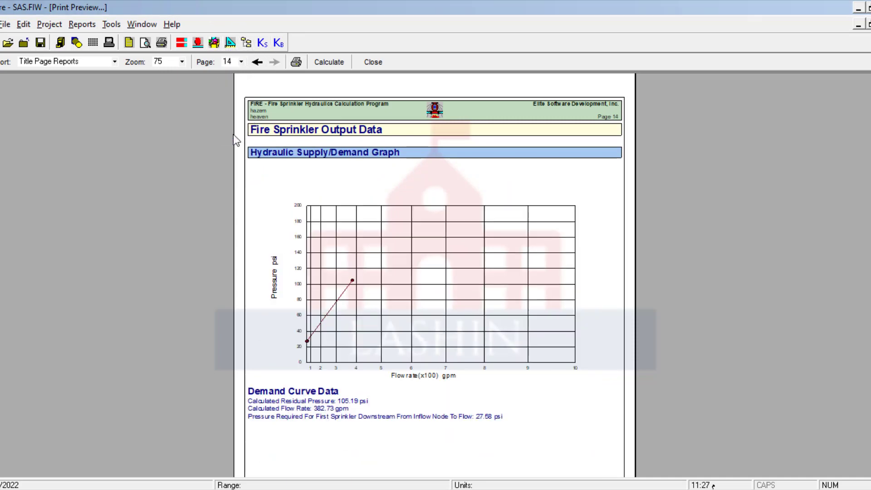